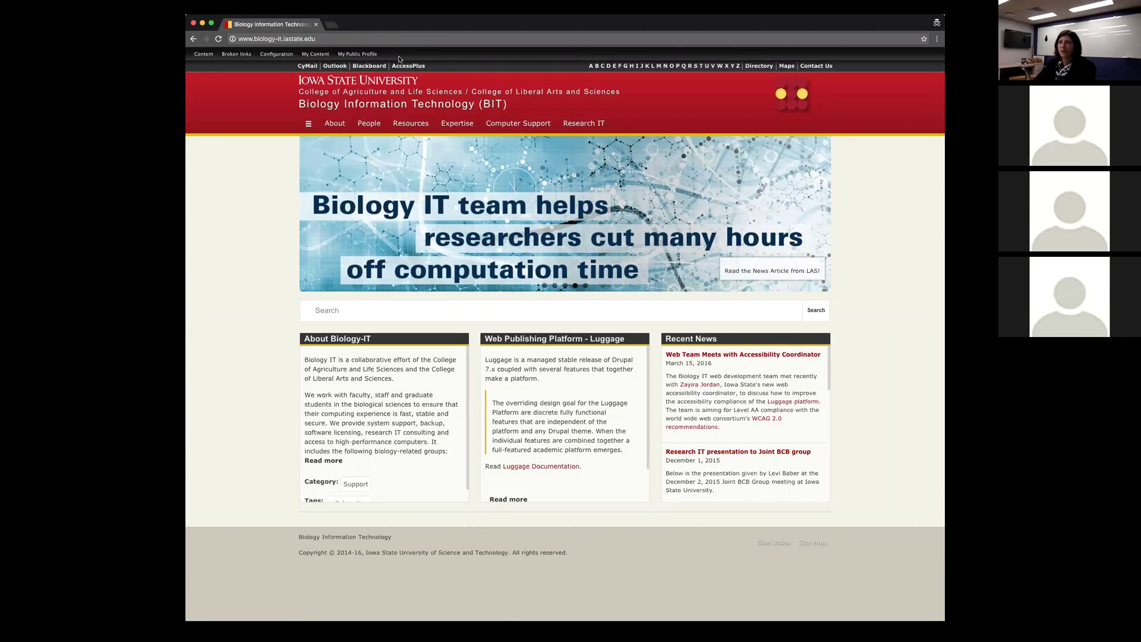
Step: Bring up the People submenu under Configuration in the admin toolbar
mouse_move(275, 55)
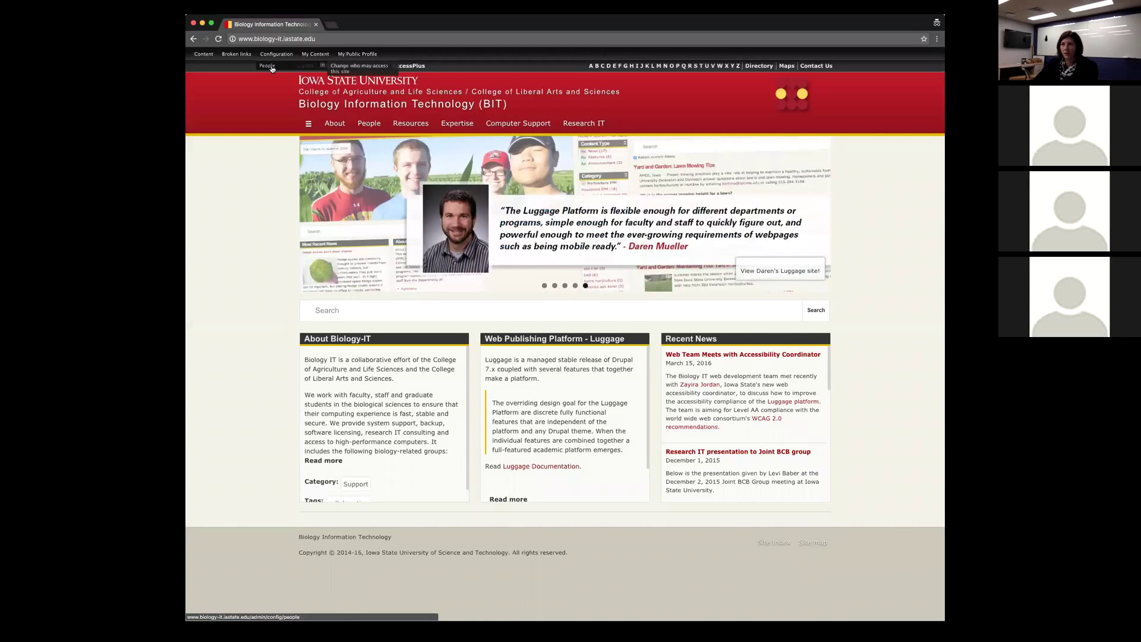
Step: Open the 'Change who may access this site' page and place the cursor in the future usernames box
click(351, 71)
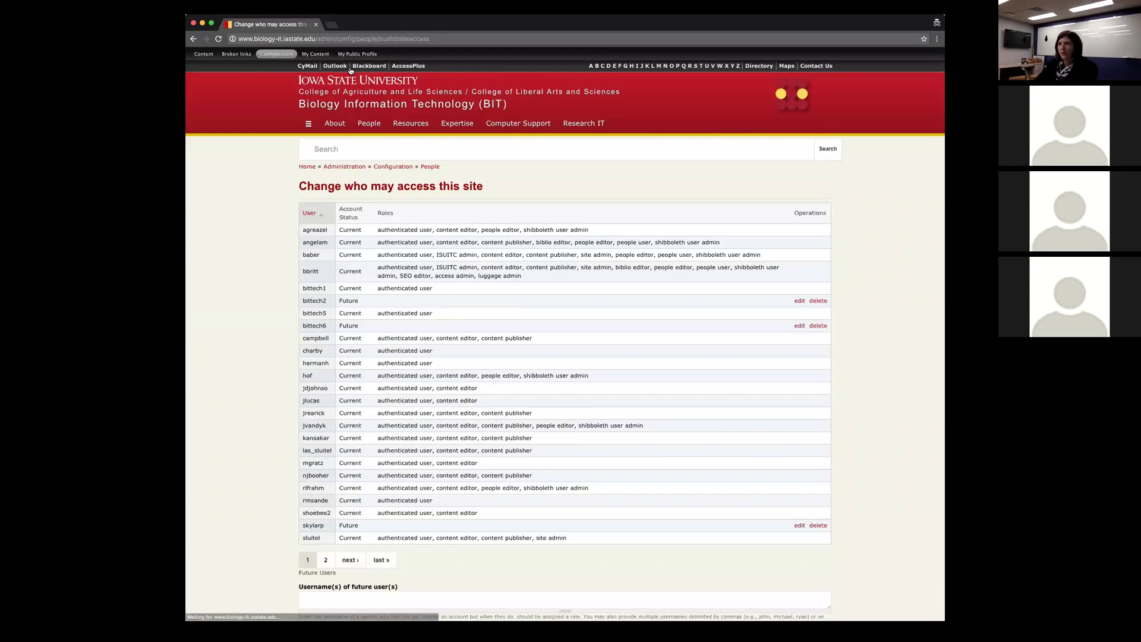
scroll(262, 221, down, 3)
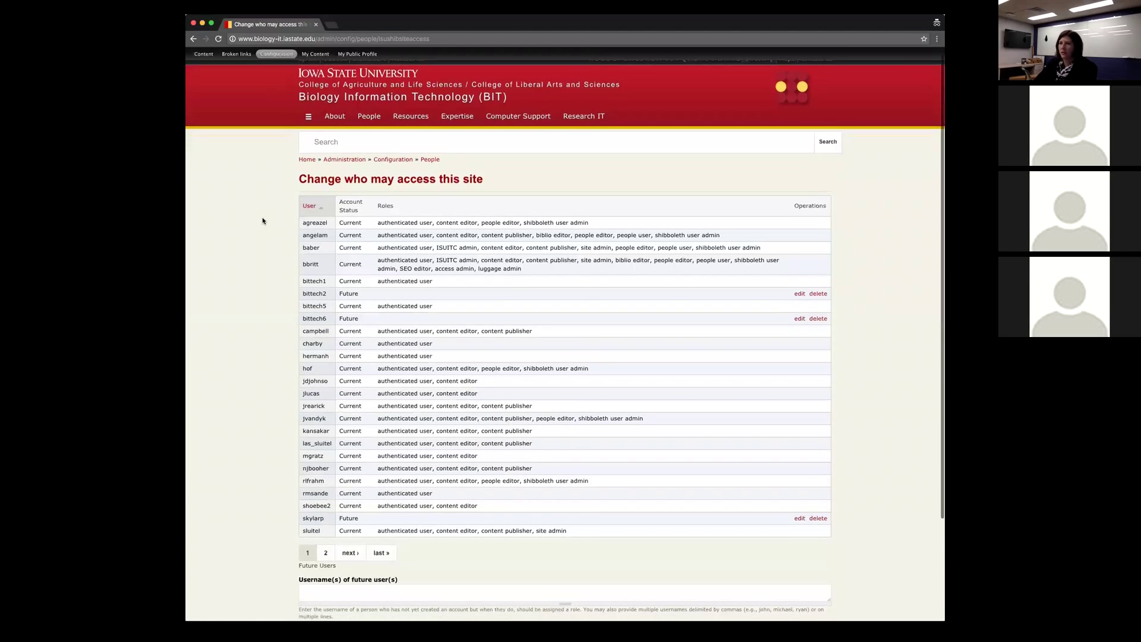
scroll(262, 219, down, 3)
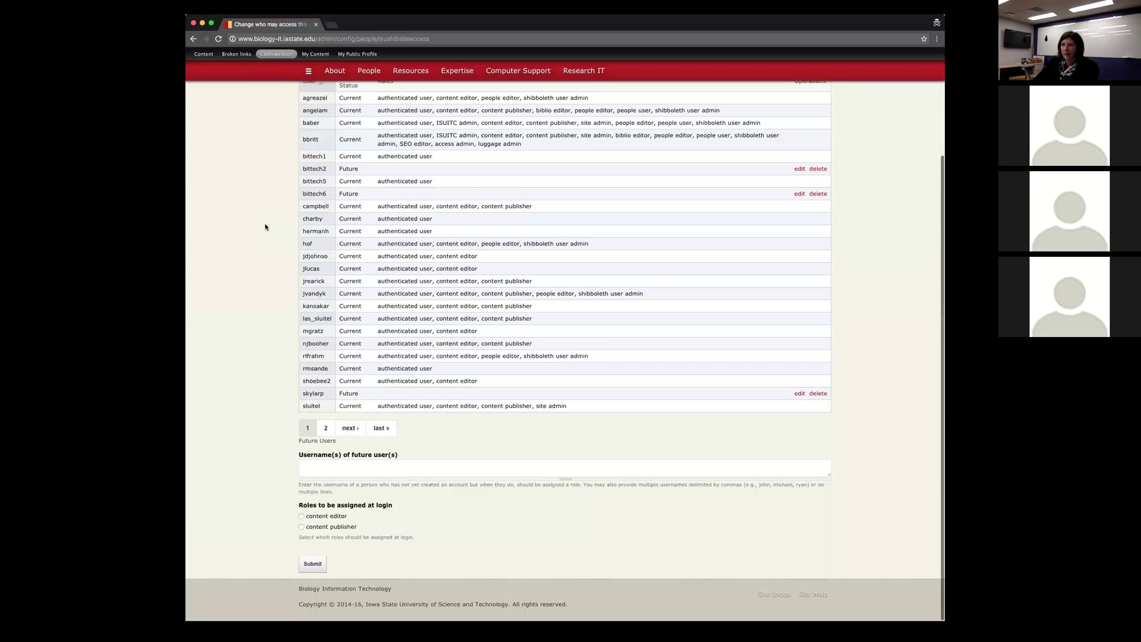
click(304, 463)
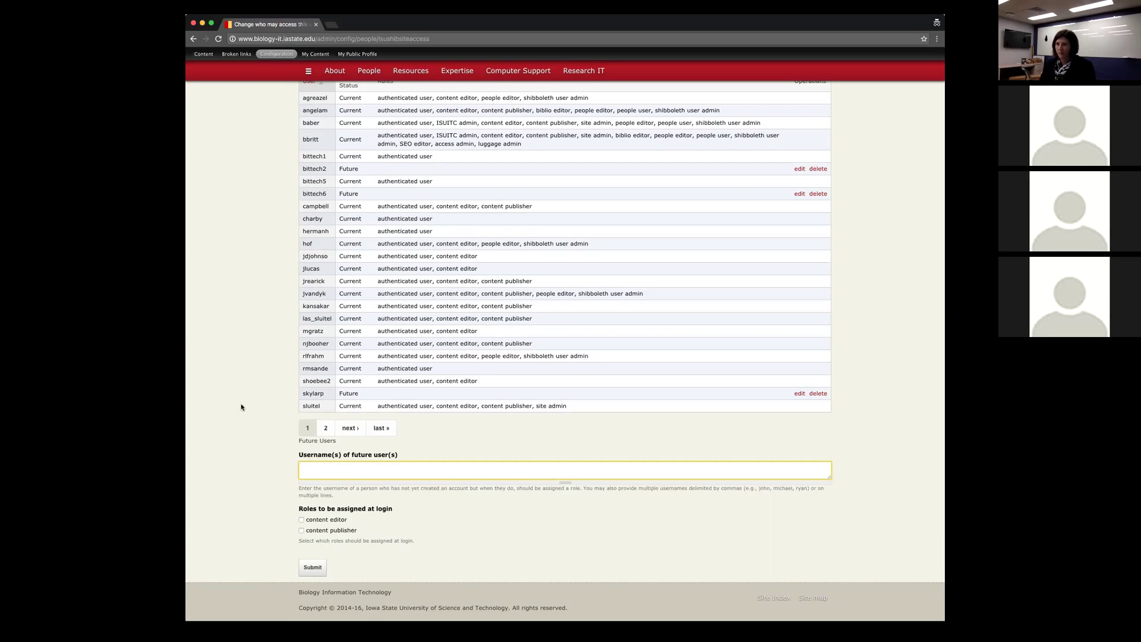
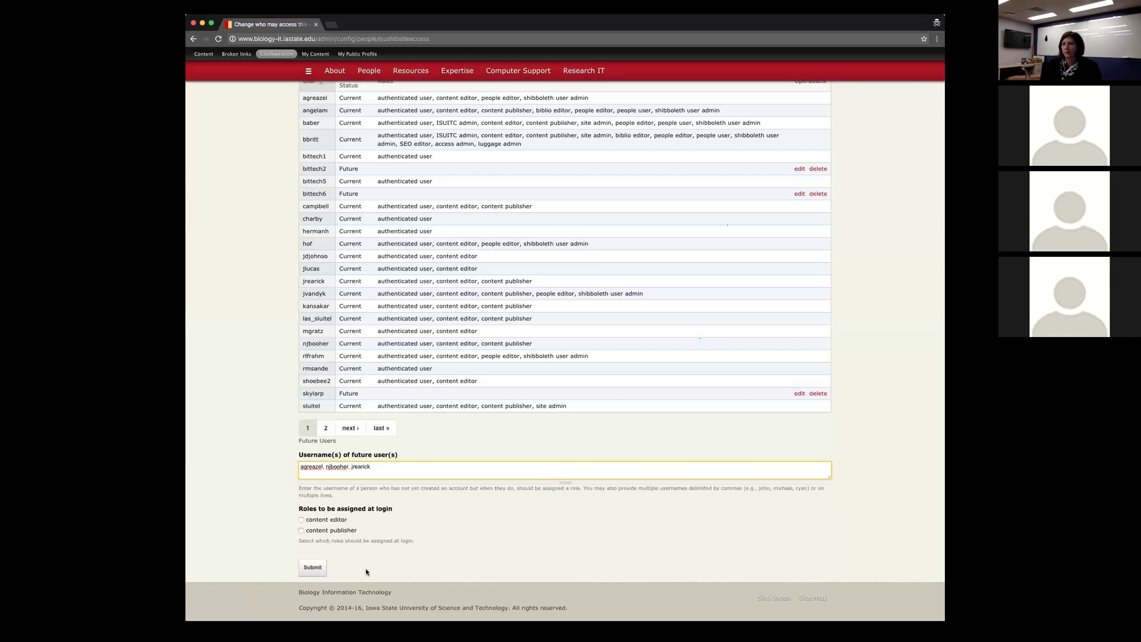
Step: Enter three comma-separated usernames in the Username(s) of future user(s) field
scroll(261, 292, up, 3)
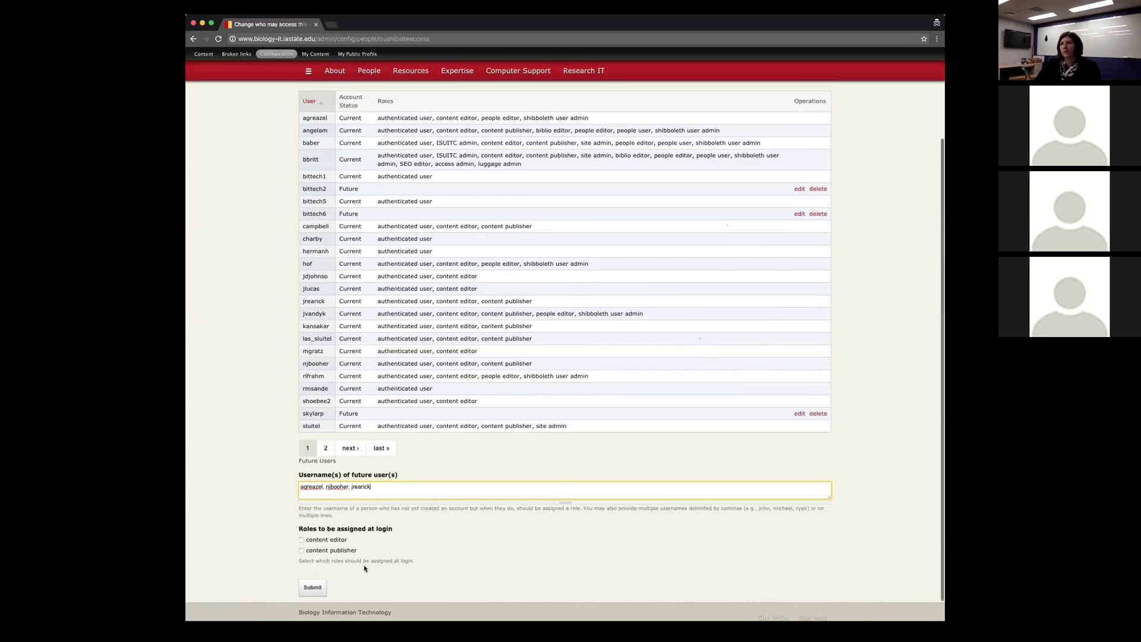
click(243, 259)
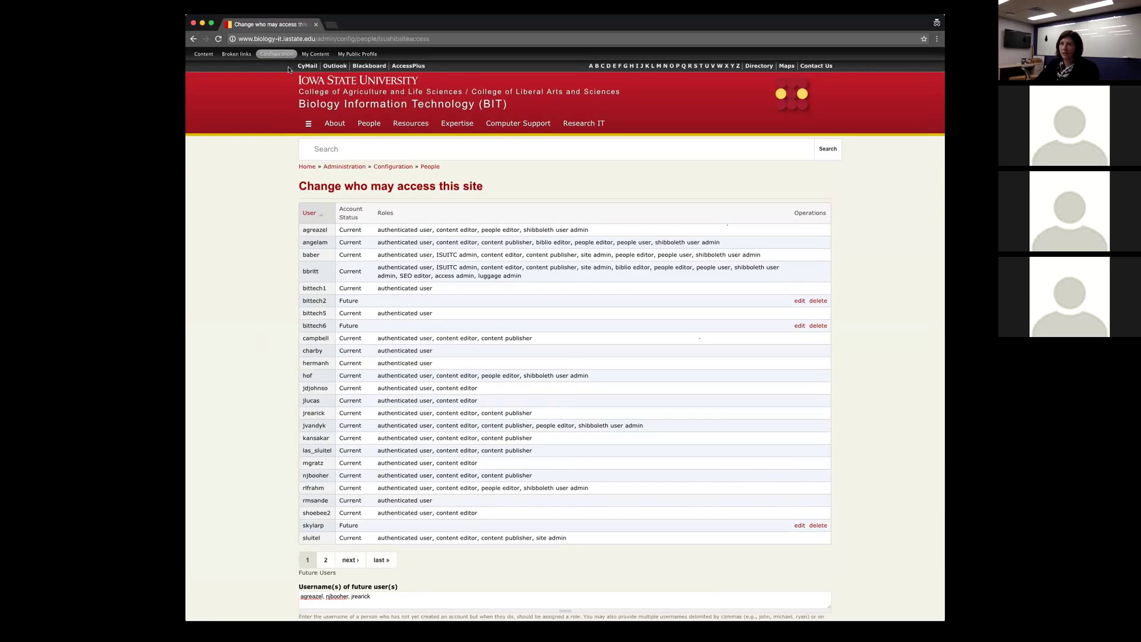
Step: Open your public People profile and switch to its Edit form
click(355, 54)
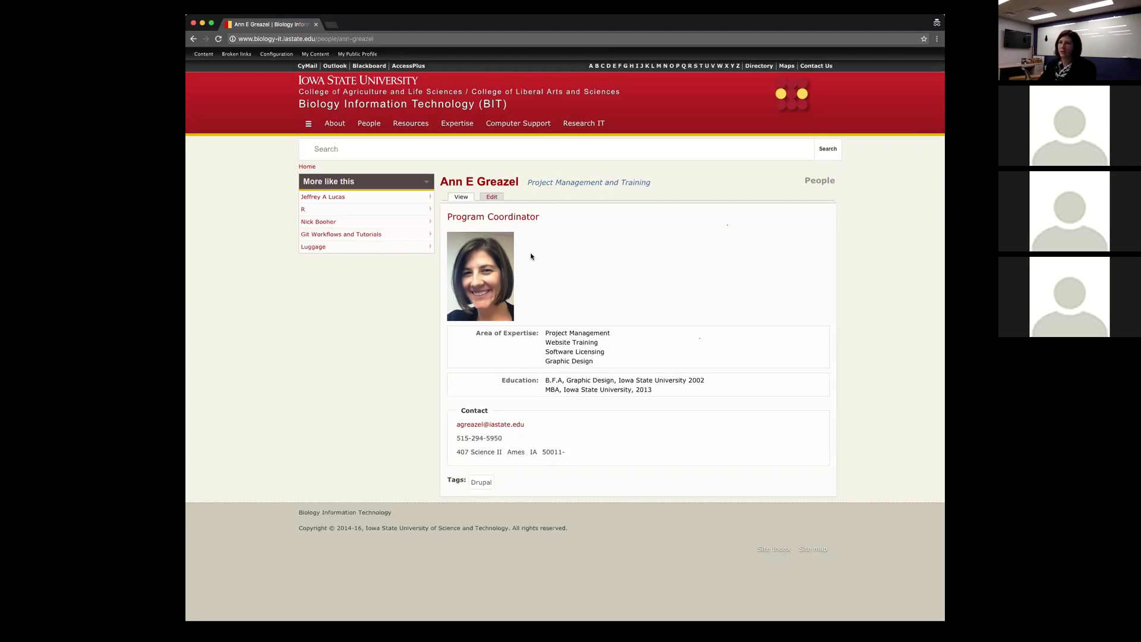
click(494, 200)
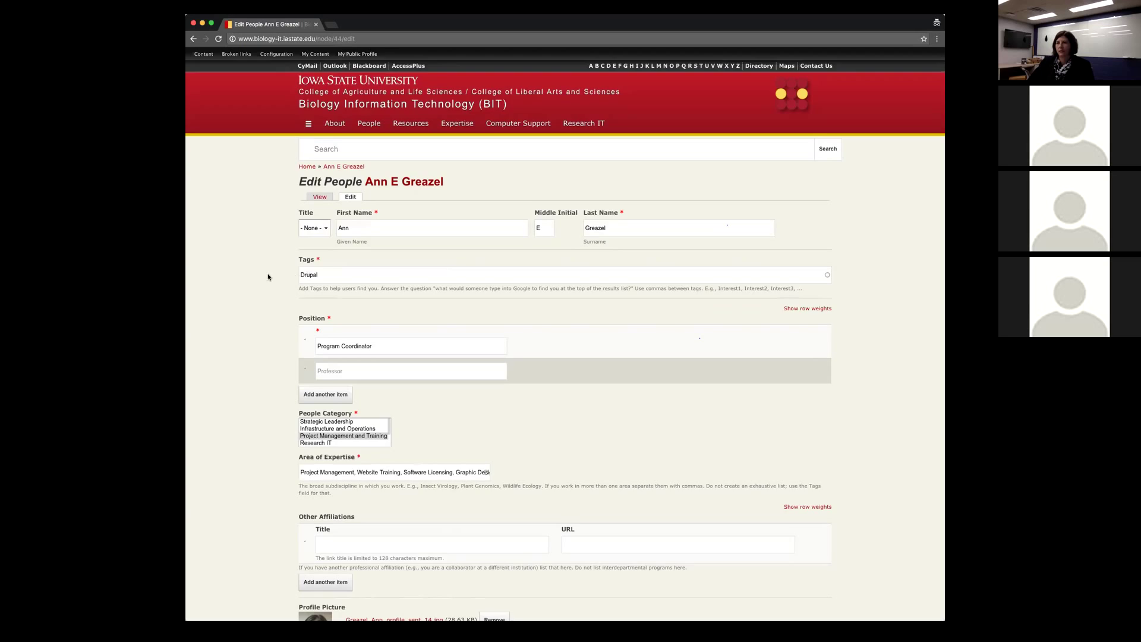
scroll(270, 275, down, 3)
scroll(269, 275, down, 5)
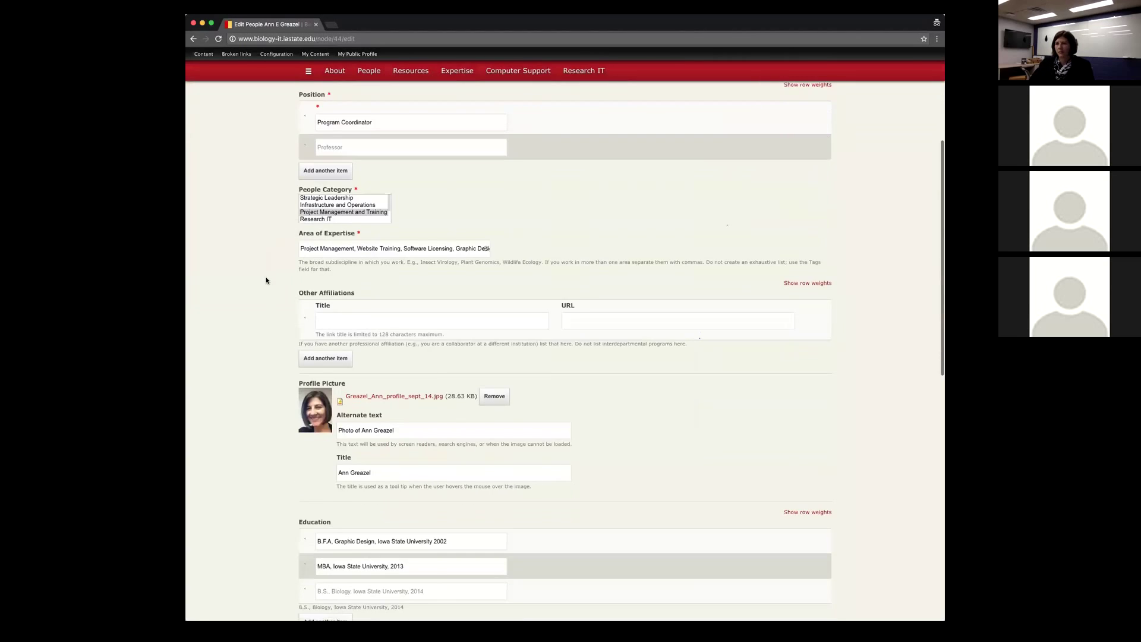
scroll(264, 282, down, 6)
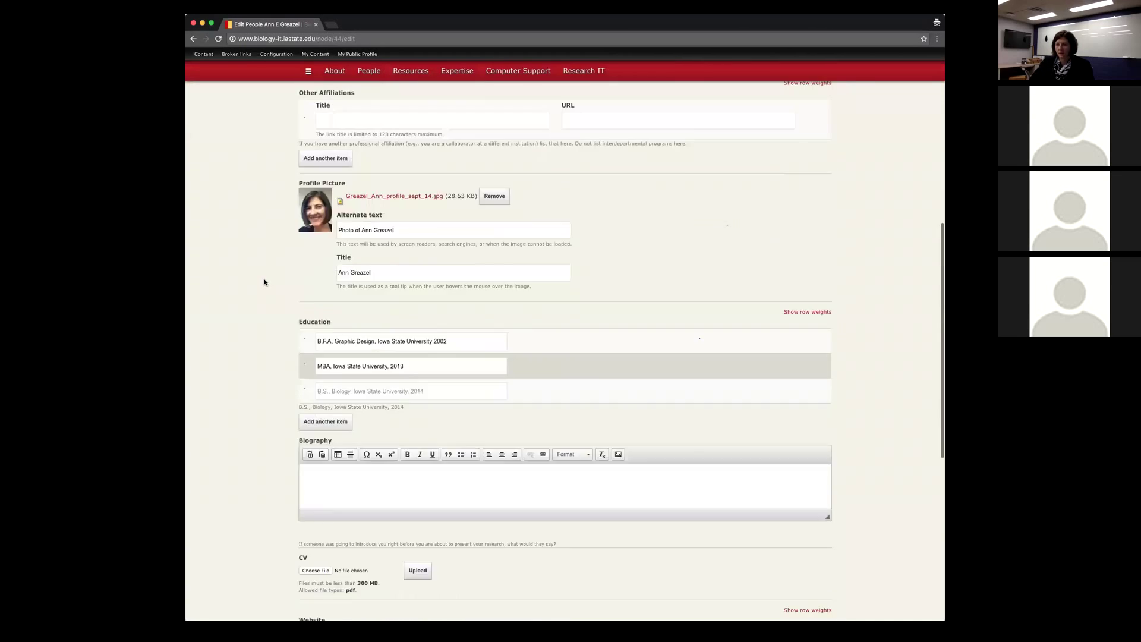
scroll(265, 282, down, 1)
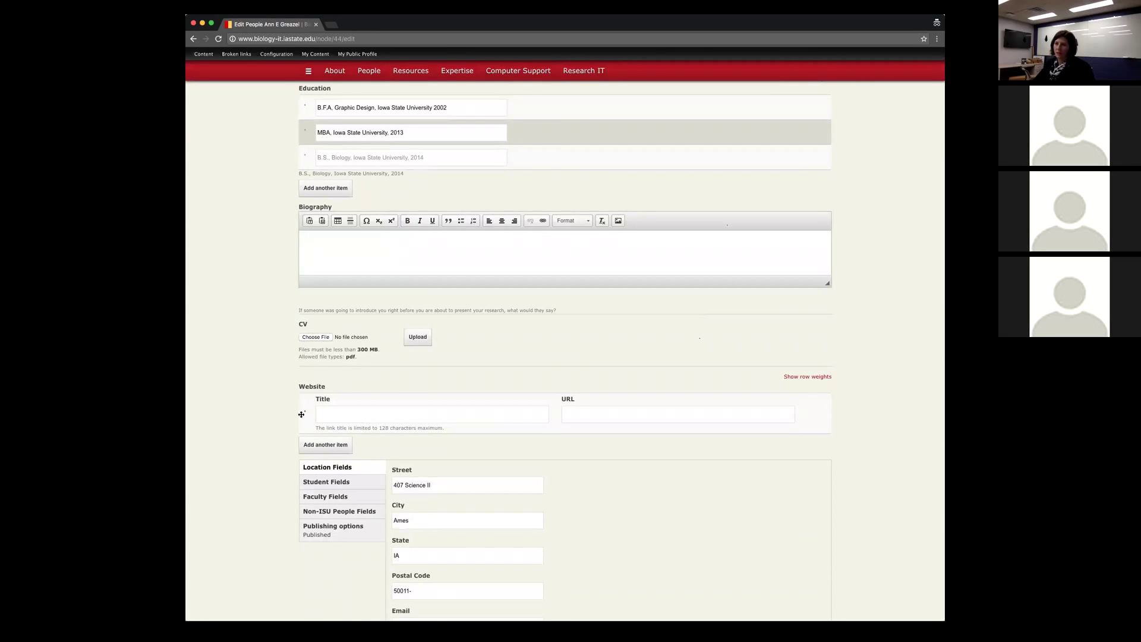
Step: Add a second website title and URL row and deselect the Email field text
click(324, 448)
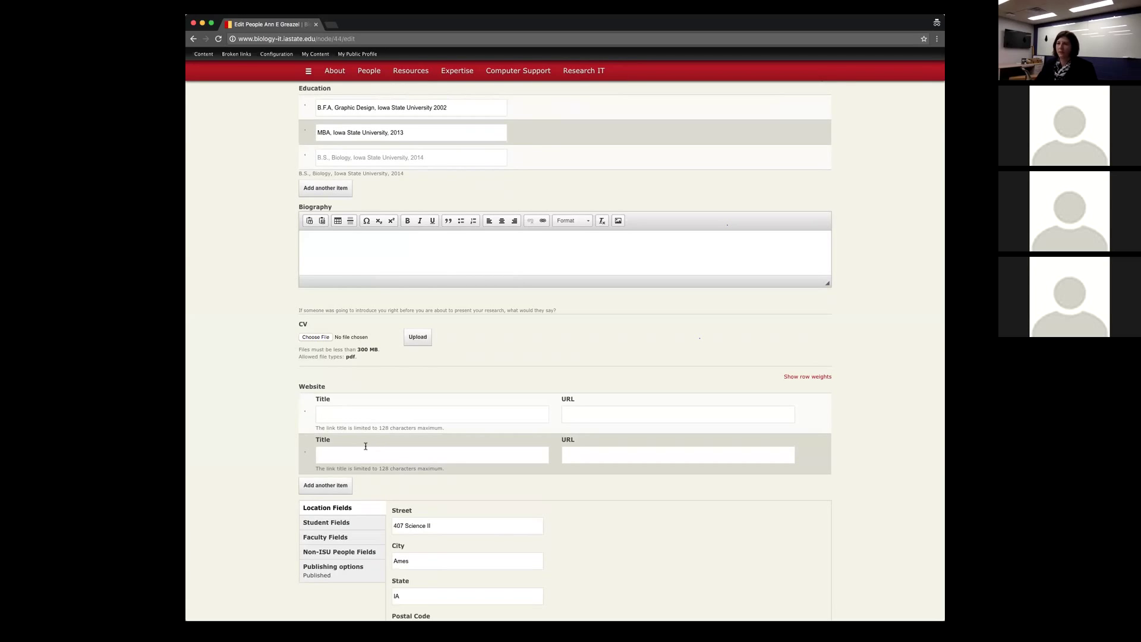
scroll(268, 468, down, 1)
scroll(268, 469, down, 3)
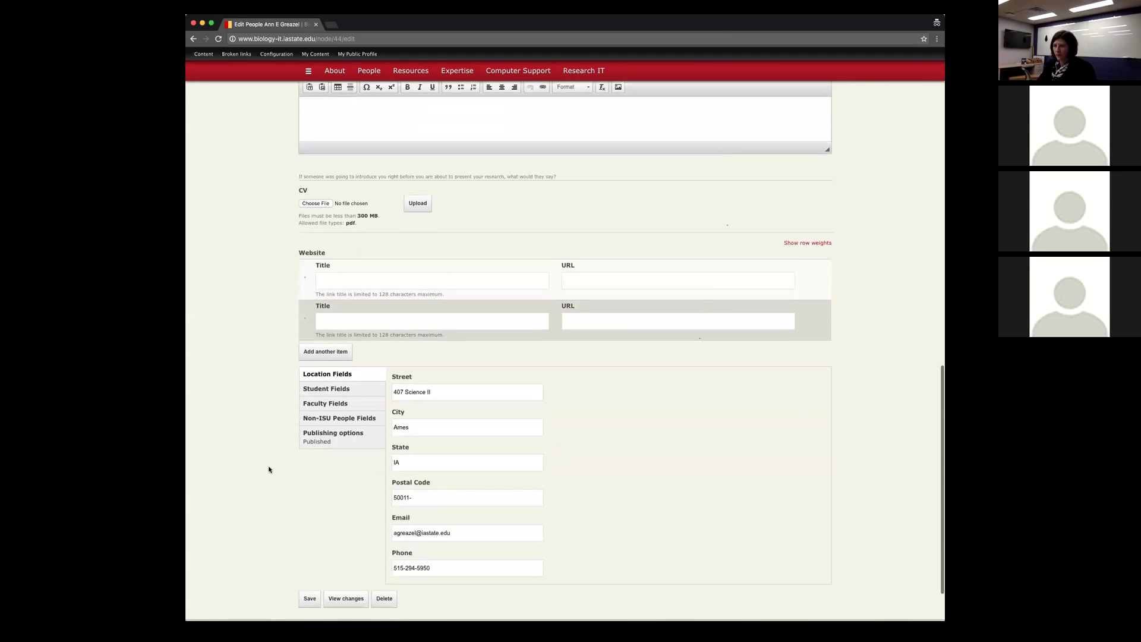
scroll(268, 469, down, 2)
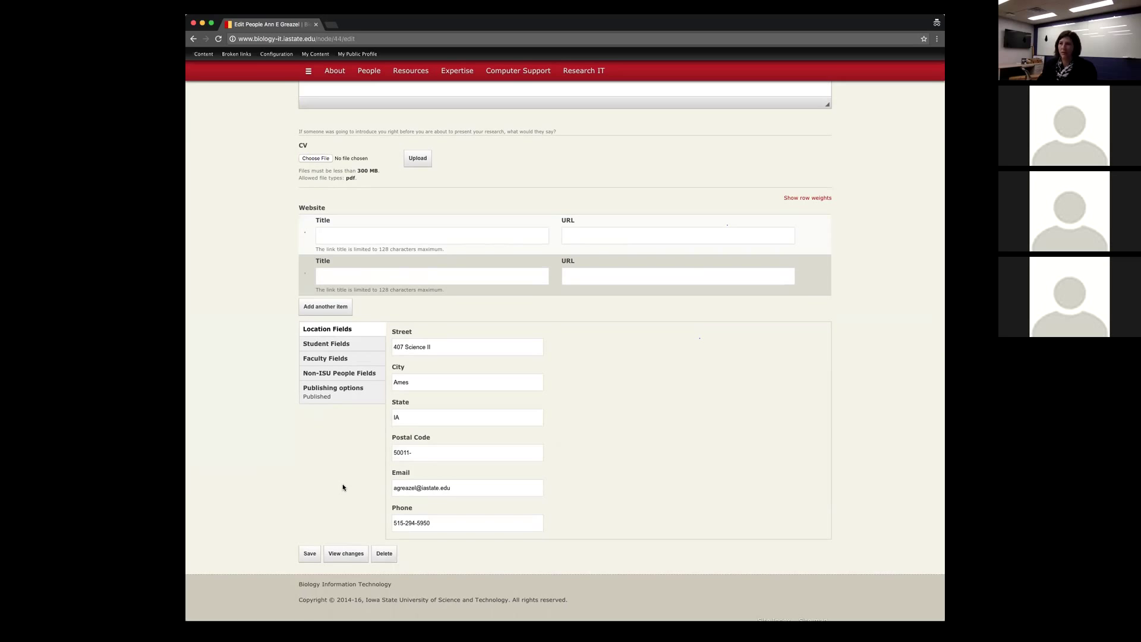
scroll(357, 488, down, 1)
drag(453, 467, 363, 466)
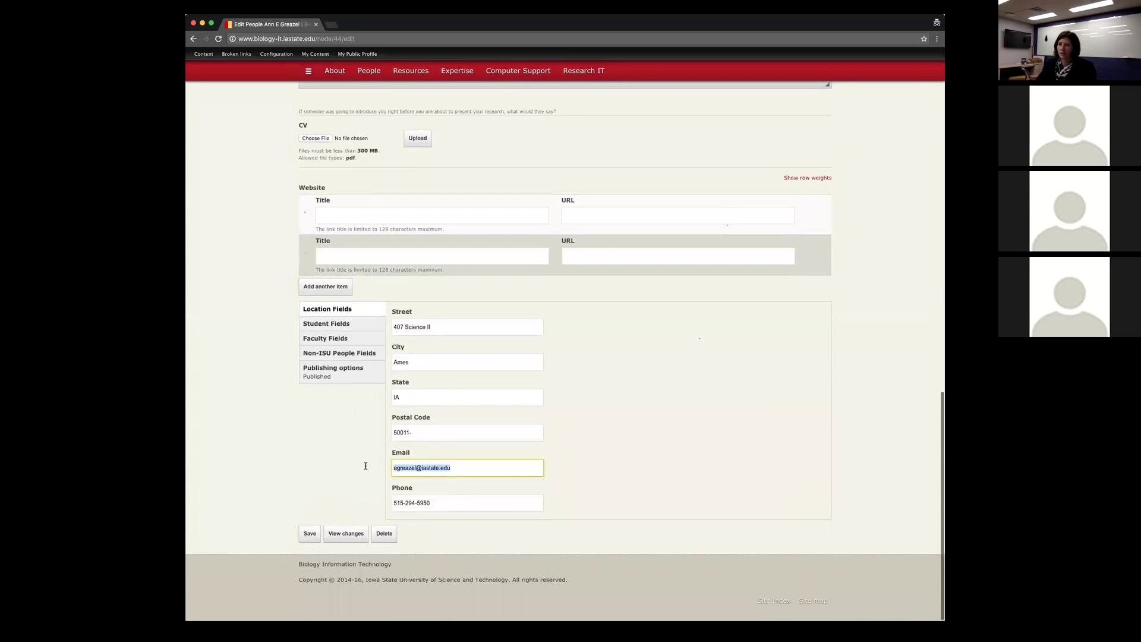
click(275, 480)
Step: Go to the site's People directory page from the main navigation
scroll(277, 487, up, 12)
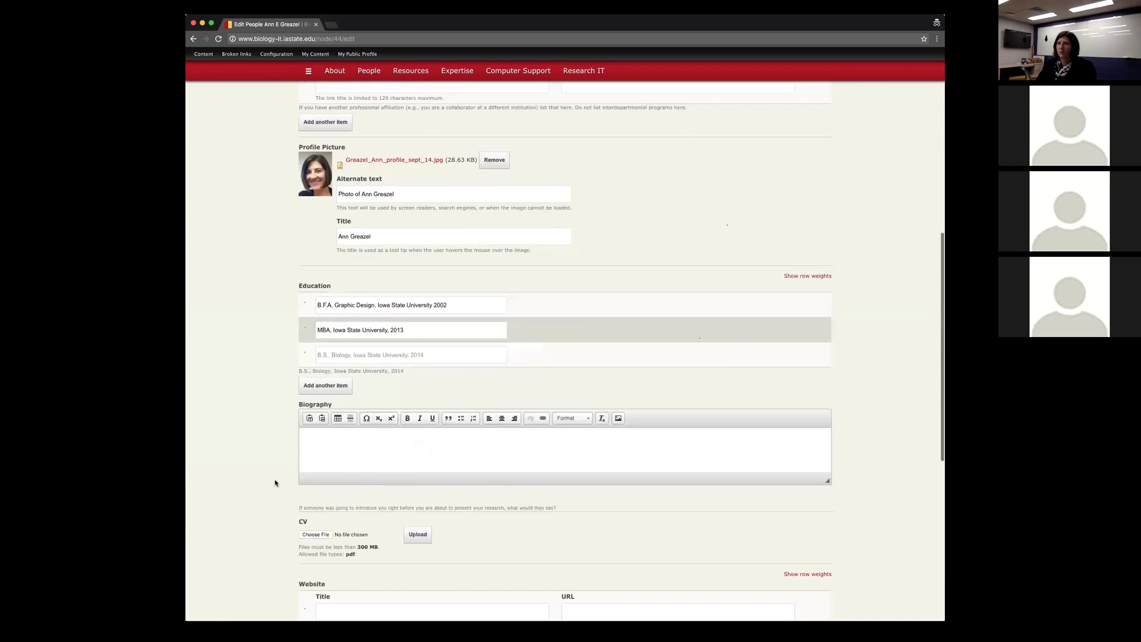
scroll(281, 499, up, 5)
click(365, 123)
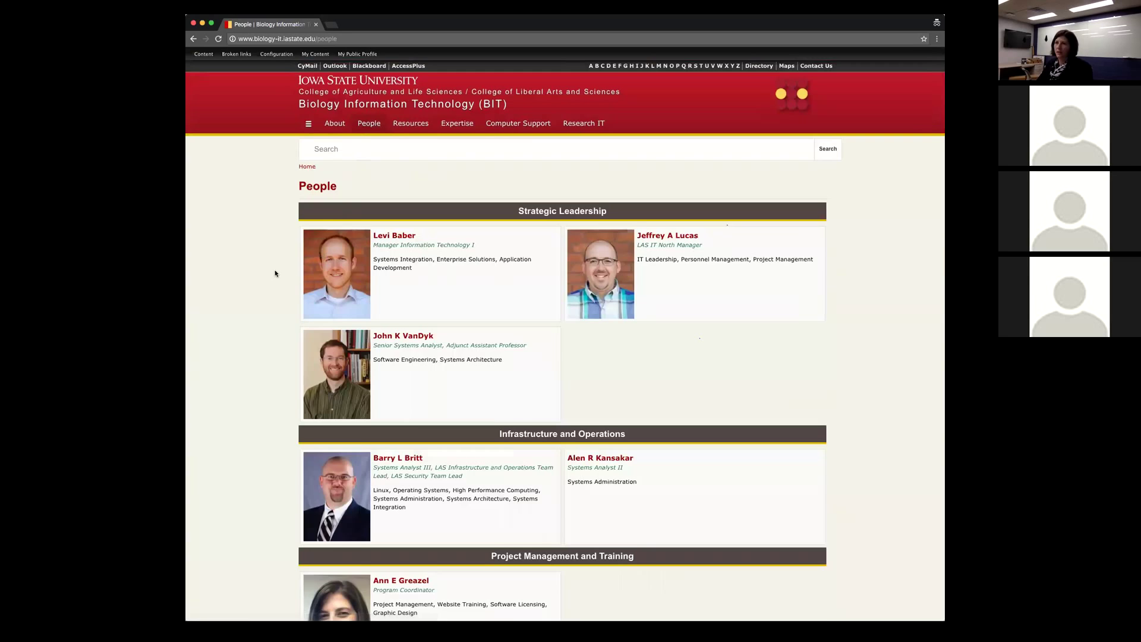
Step: Browse the People directory's staff categories and bring up the Add content submenu
scroll(274, 274, down, 2)
scroll(273, 273, down, 5)
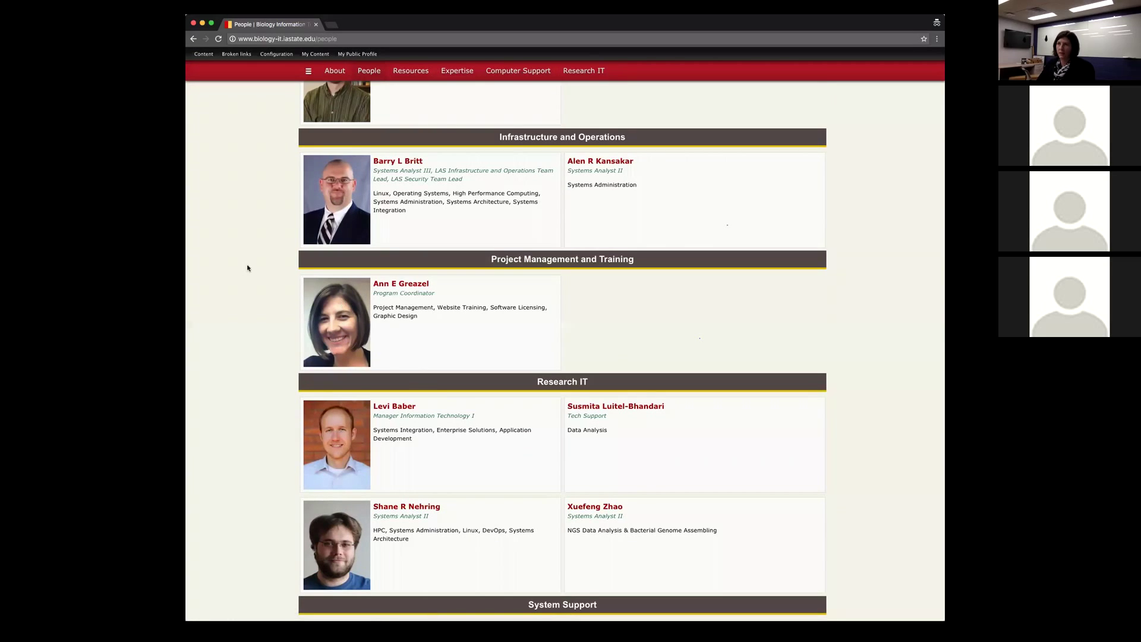
scroll(234, 330, up, 5)
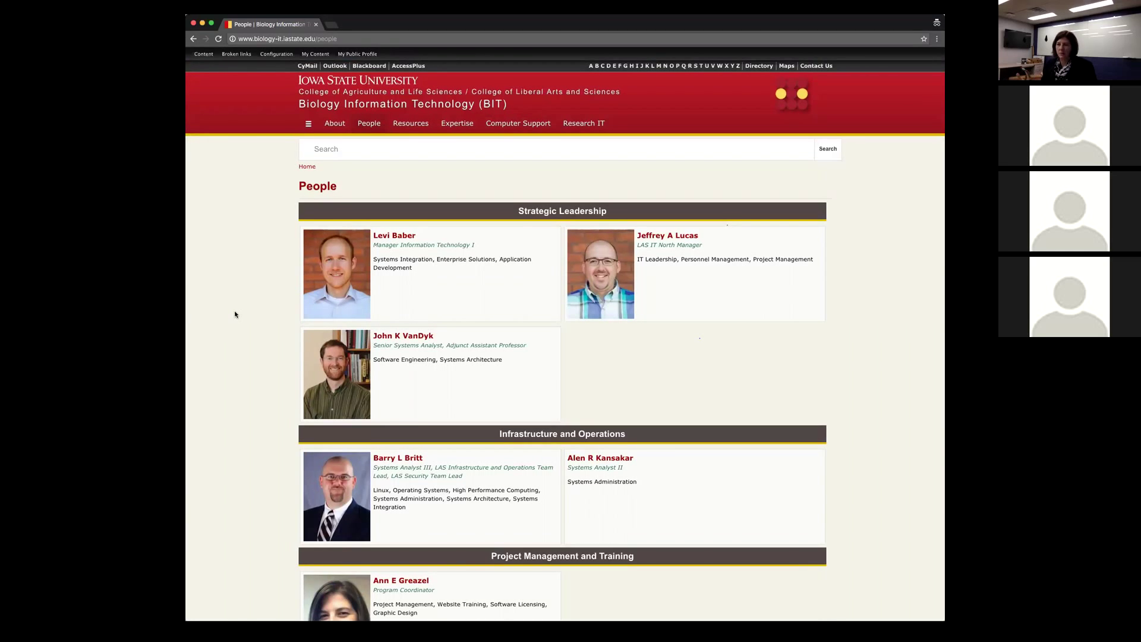
scroll(234, 303, up, 2)
mouse_move(201, 57)
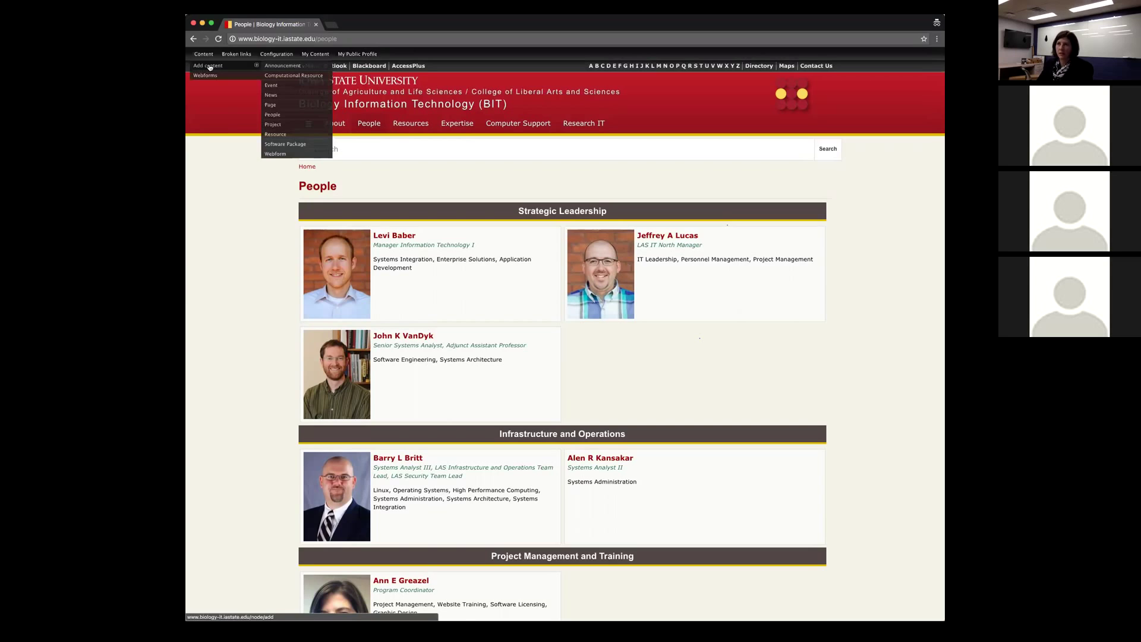
Step: Start a new People profile and enter the person's university e-mail address in the Email field
click(274, 116)
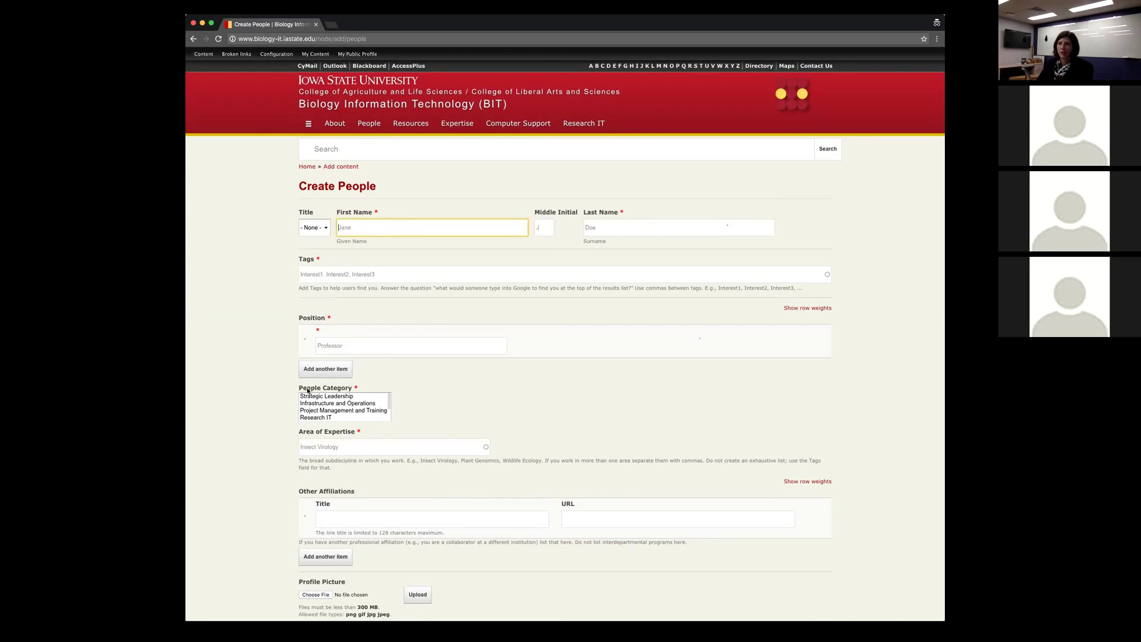
scroll(265, 380, down, 1)
scroll(264, 379, down, 2)
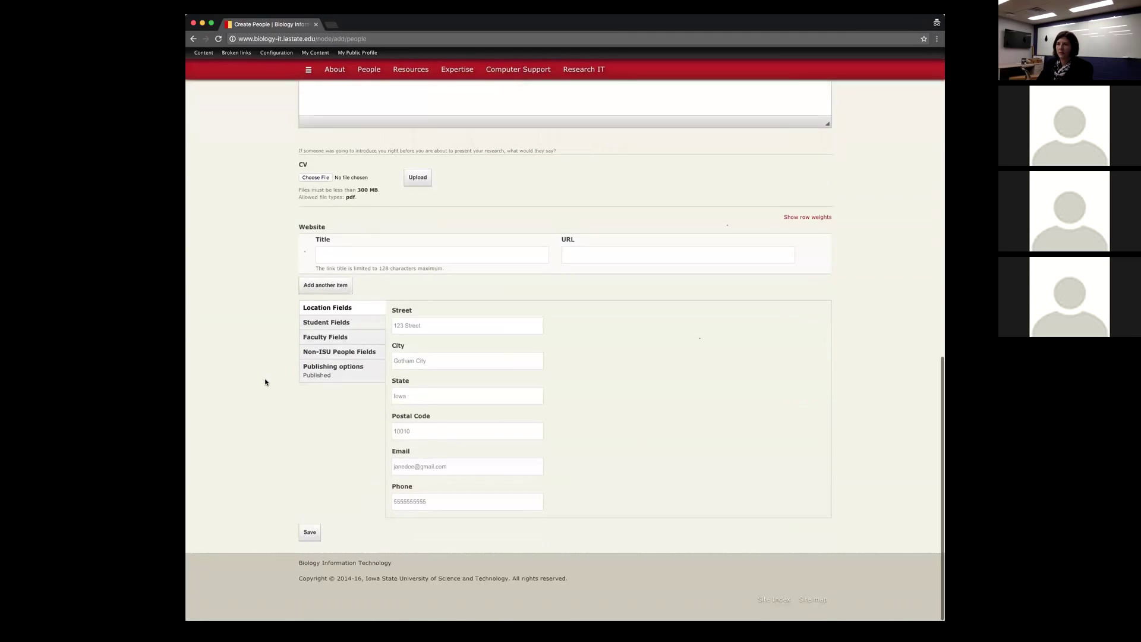
click(448, 467)
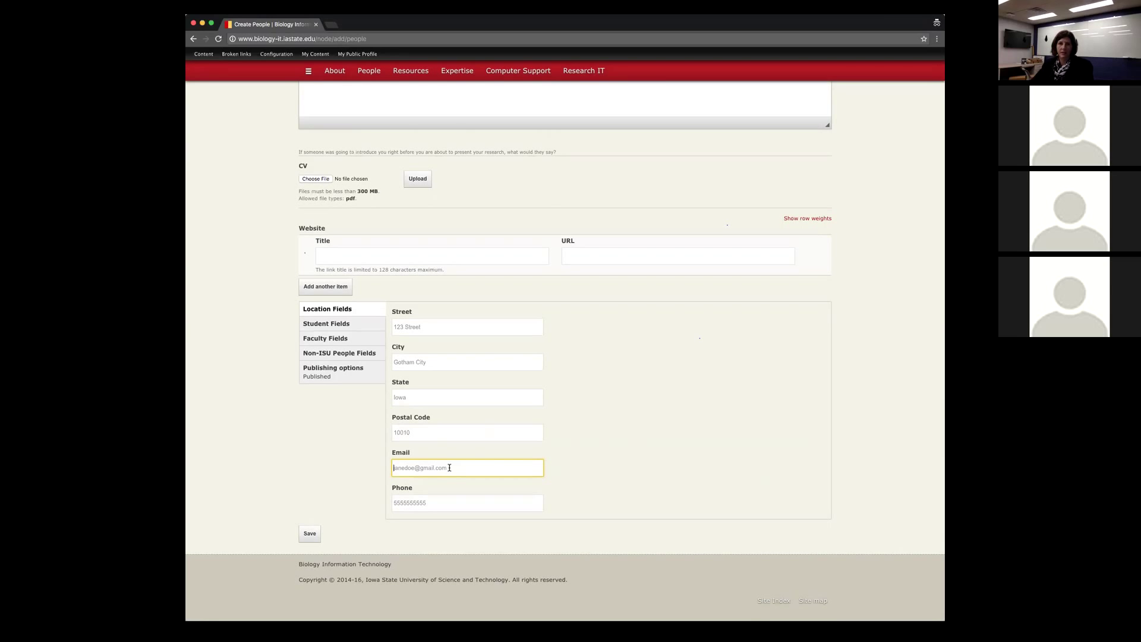
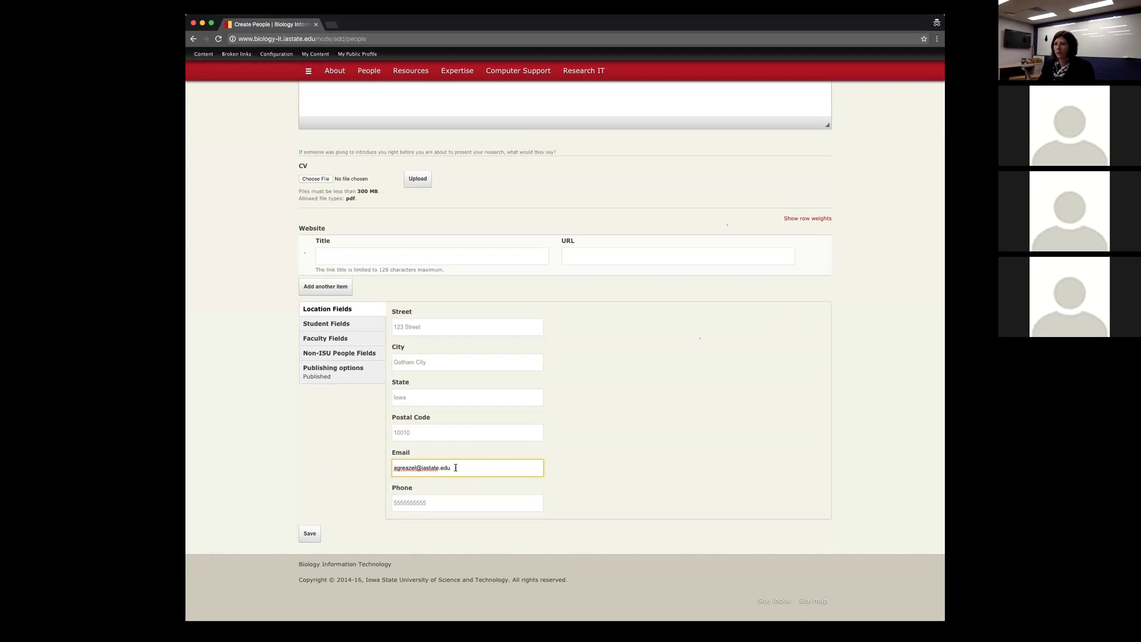
scroll(282, 486, up, 15)
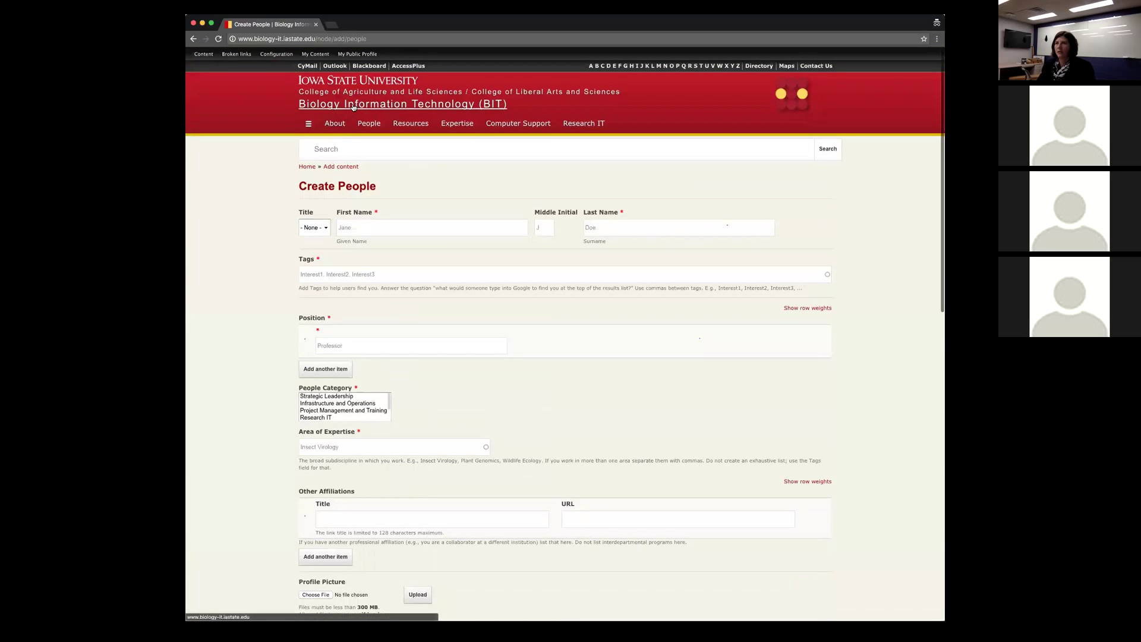
Step: Return to the Biology Information Technology home page
click(353, 107)
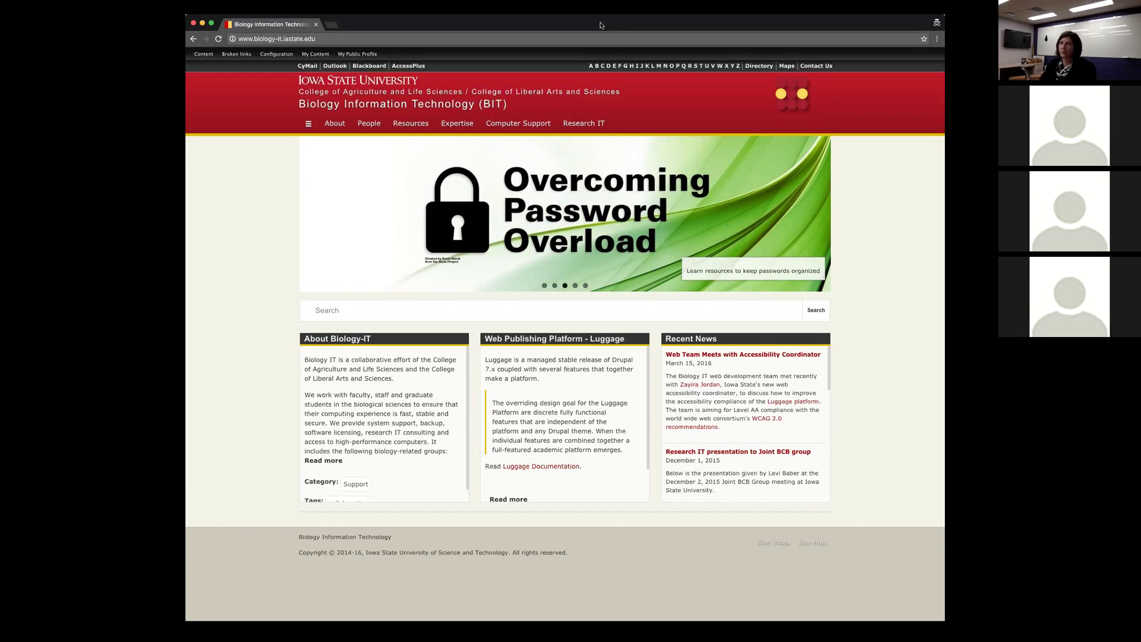
Step: Search 'elo iowa state' and open the ELO Accessibility at ISU workshop page
click(323, 36)
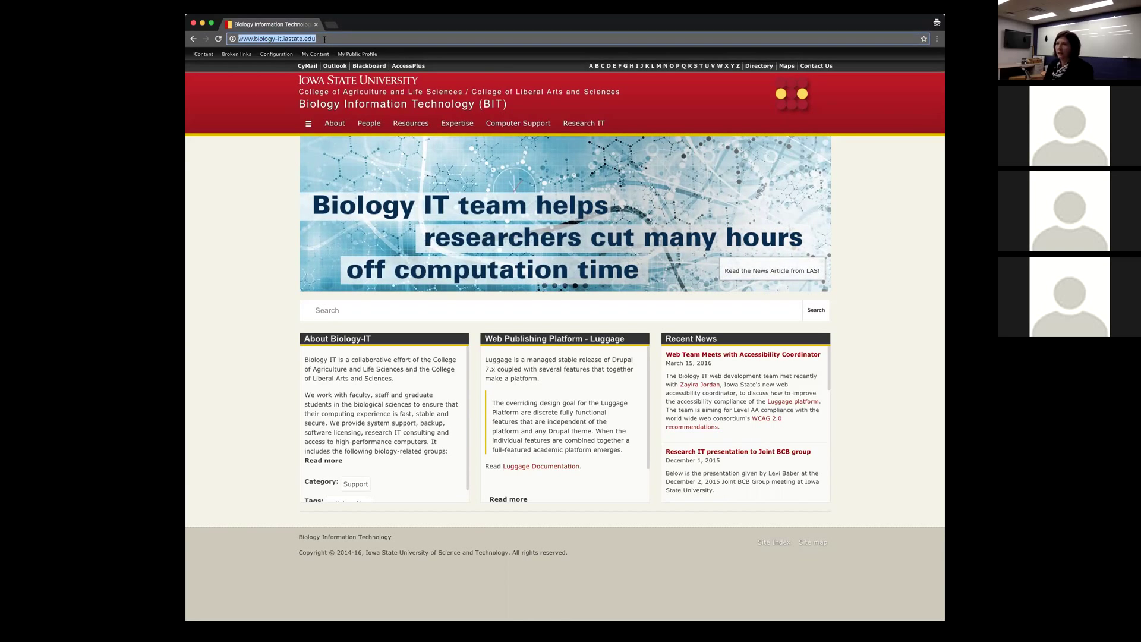
text(e)
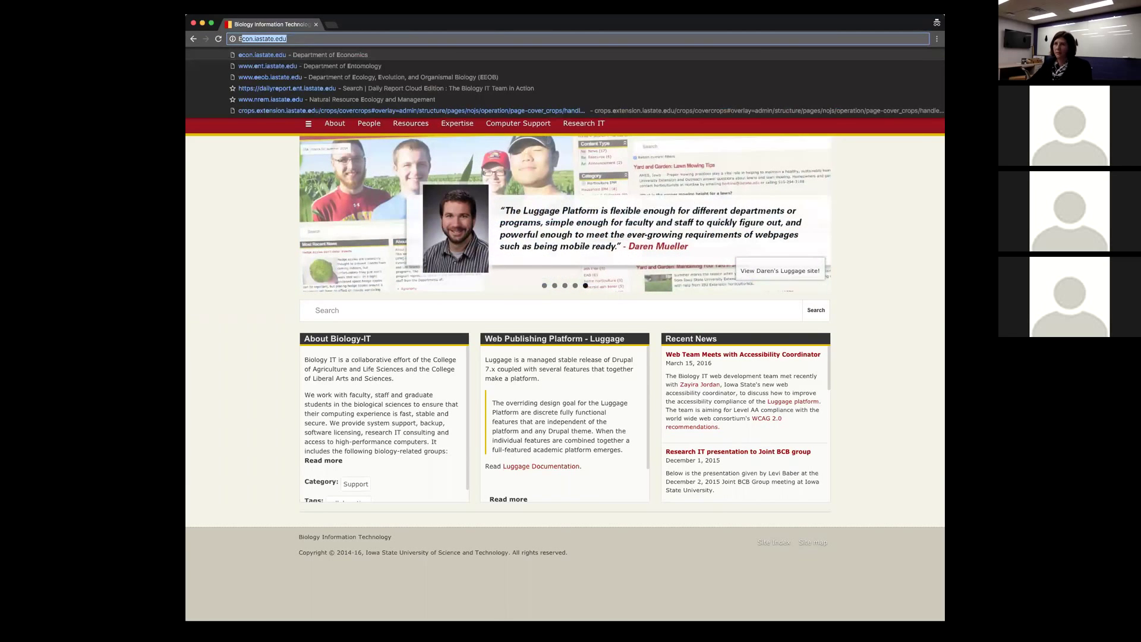
text(lo iowa state)
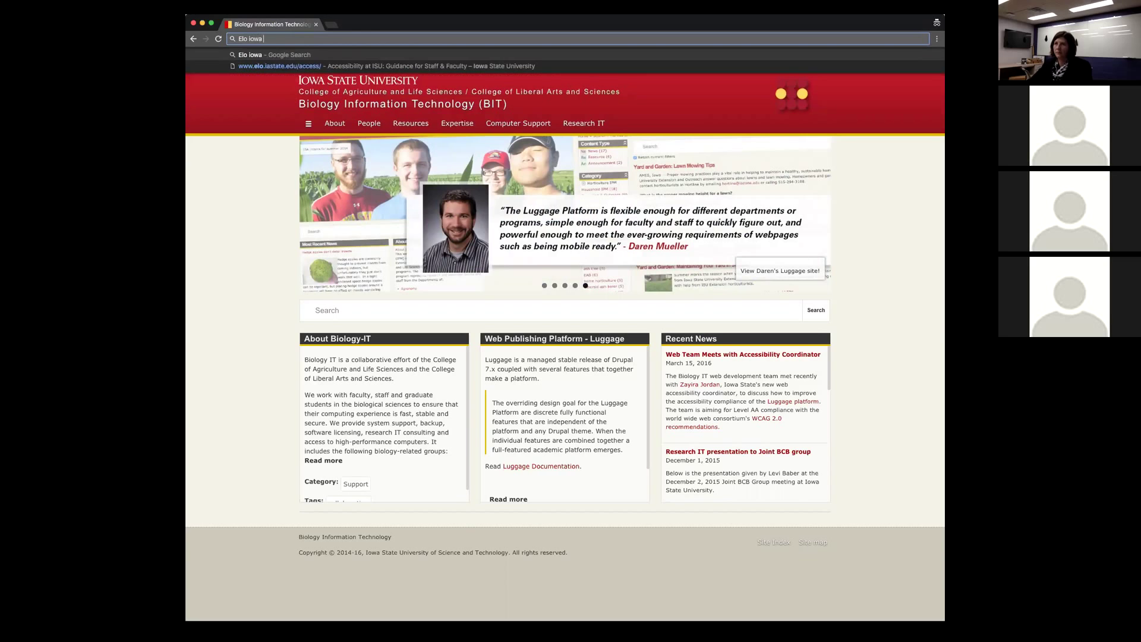
click(294, 65)
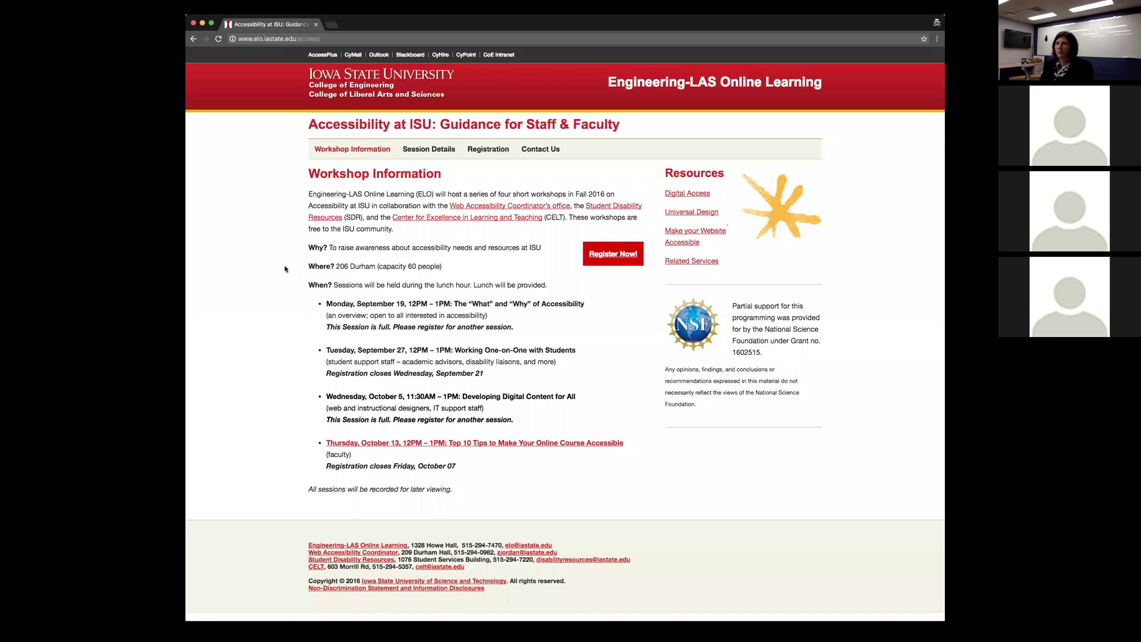